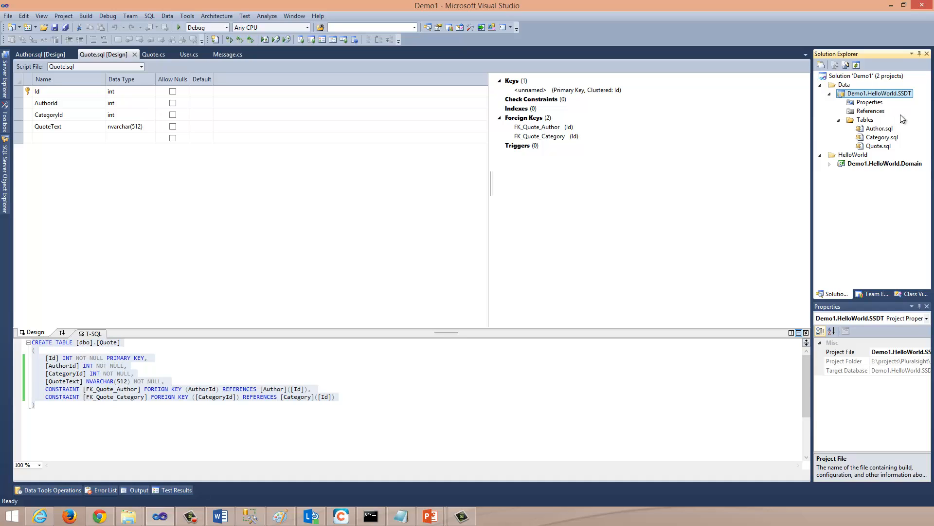
Step: Look over the Author.sql, Category.sql and Quote.sql table scripts in the Demo1.HelloWorld.SSDT project
left_click(881, 131)
left_click(882, 137)
left_click(880, 146)
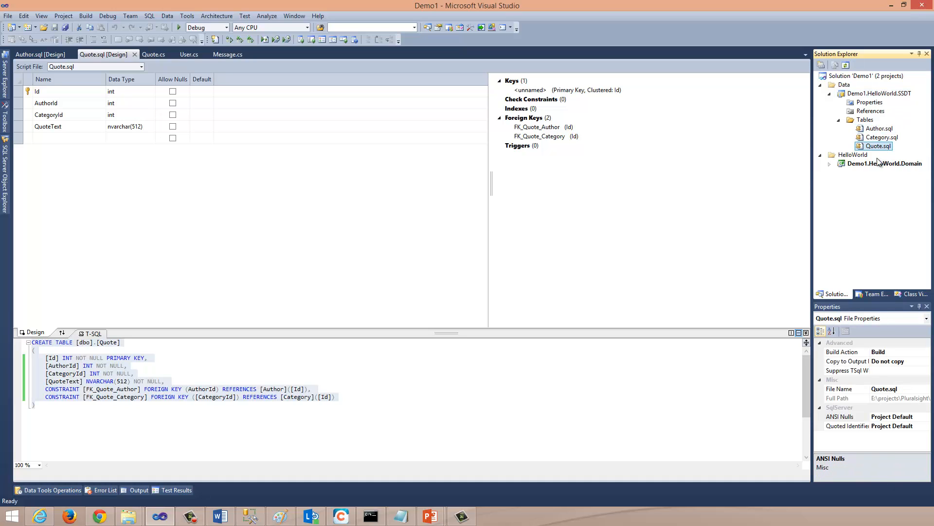
Step: Switch to SQL Server Management Studio, refresh the server's databases and check which user databases exist
left_click(252, 519)
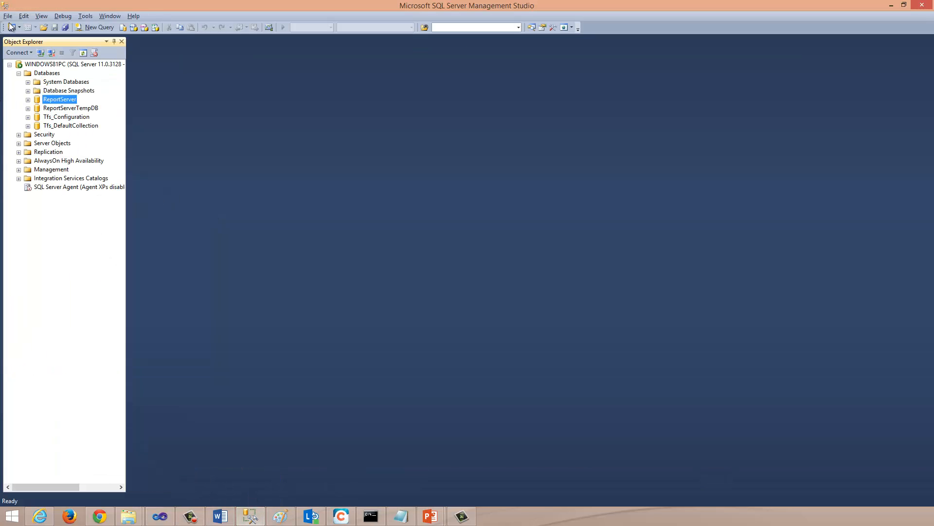
left_click(37, 74)
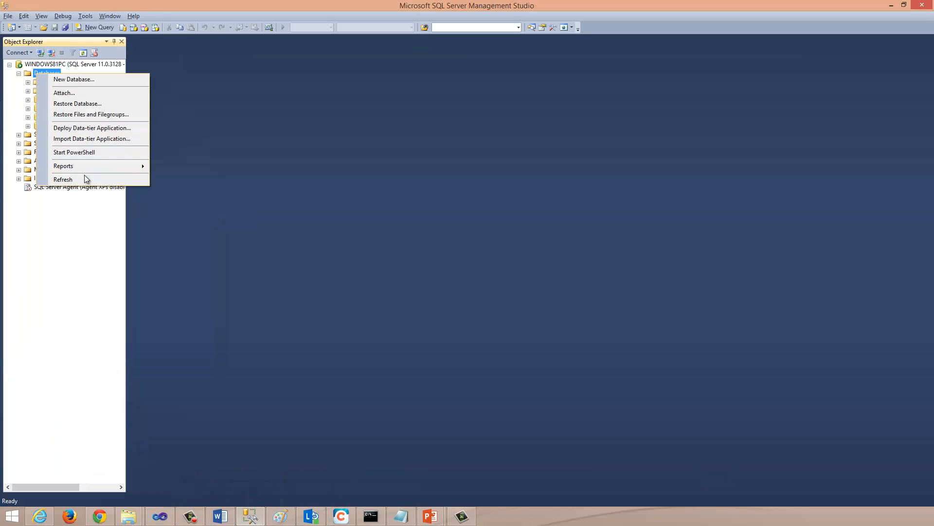
left_click(83, 176)
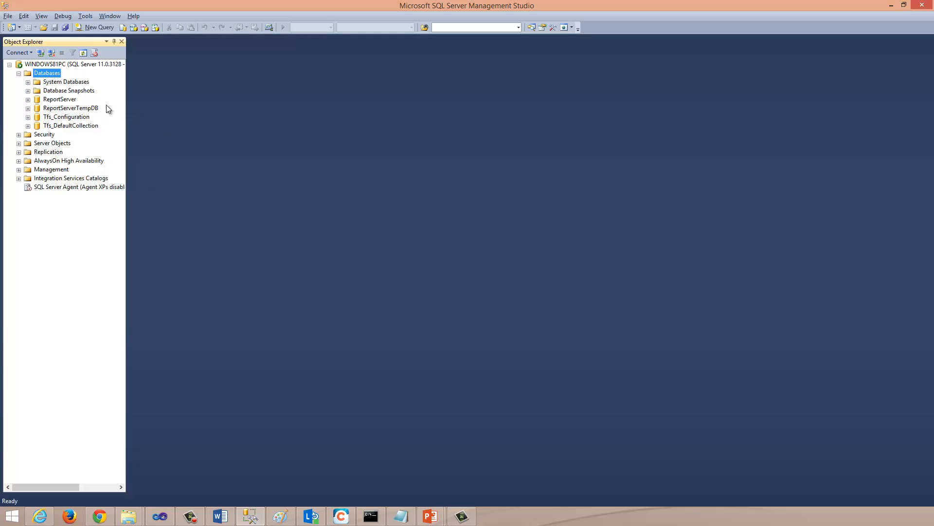
left_click(73, 103)
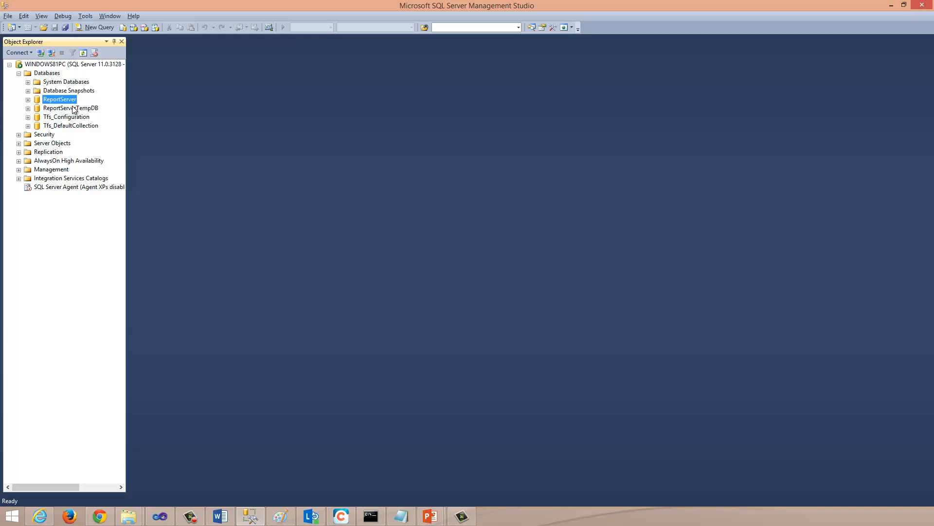
left_click(73, 110)
left_click(75, 119)
left_click(78, 128)
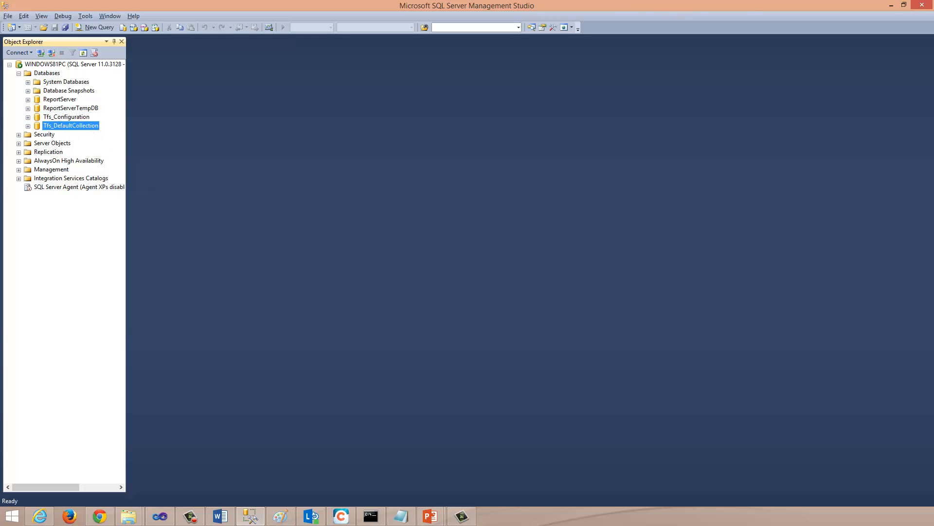
Step: Return to Visual Studio, start publishing the Demo1.HelloWorld.SSDT project and set the target connection's server to WINDOWS81PC
left_click(894, 6)
right_click(885, 95)
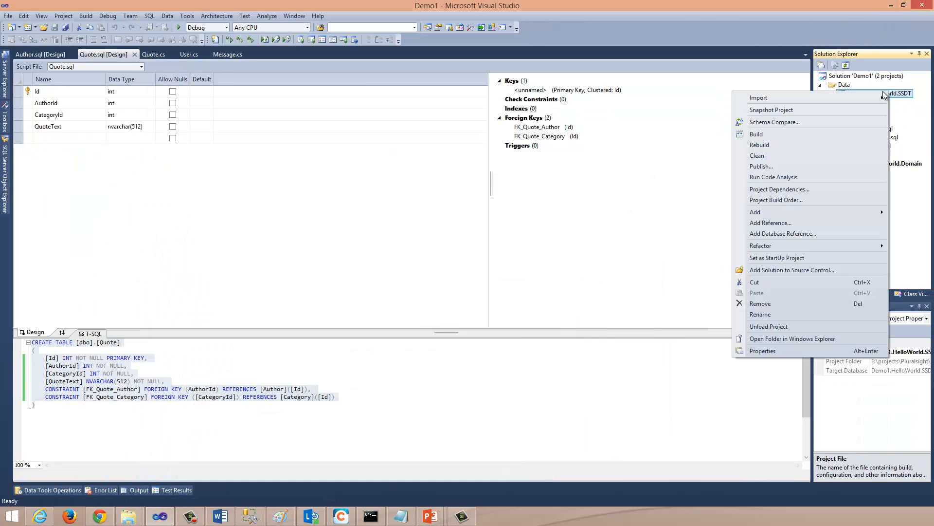
left_click(773, 166)
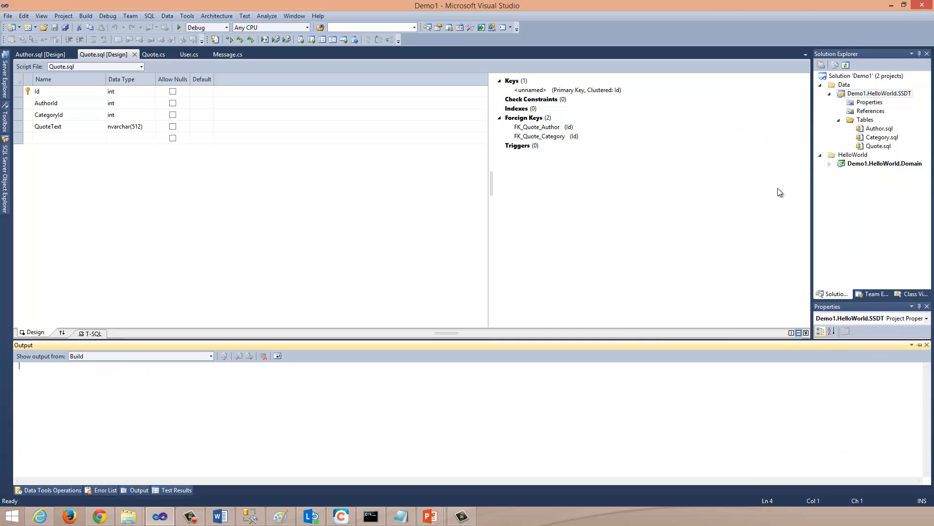
left_click(536, 217)
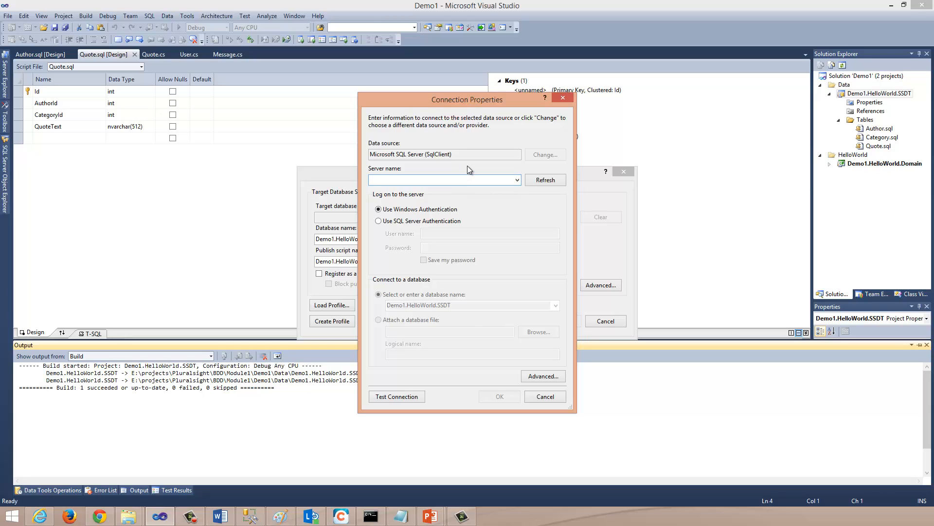
type("(local")
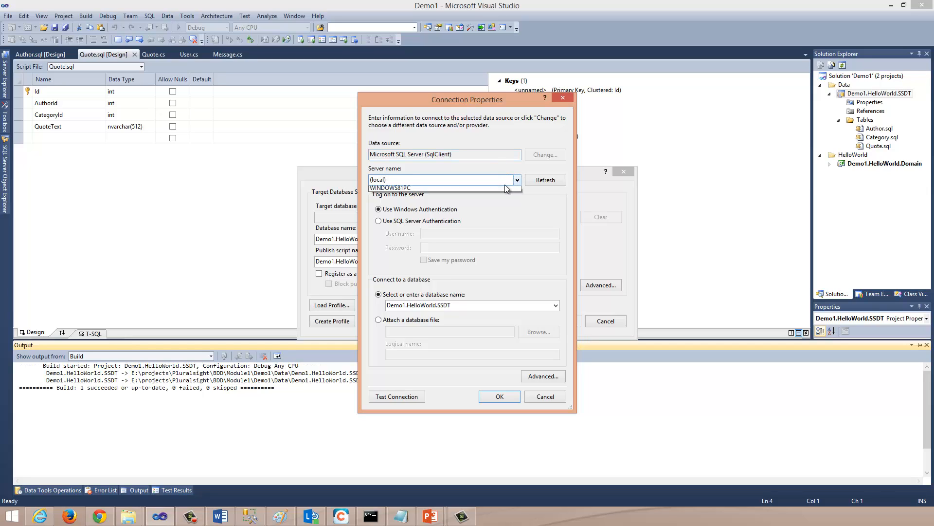
left_click(468, 189)
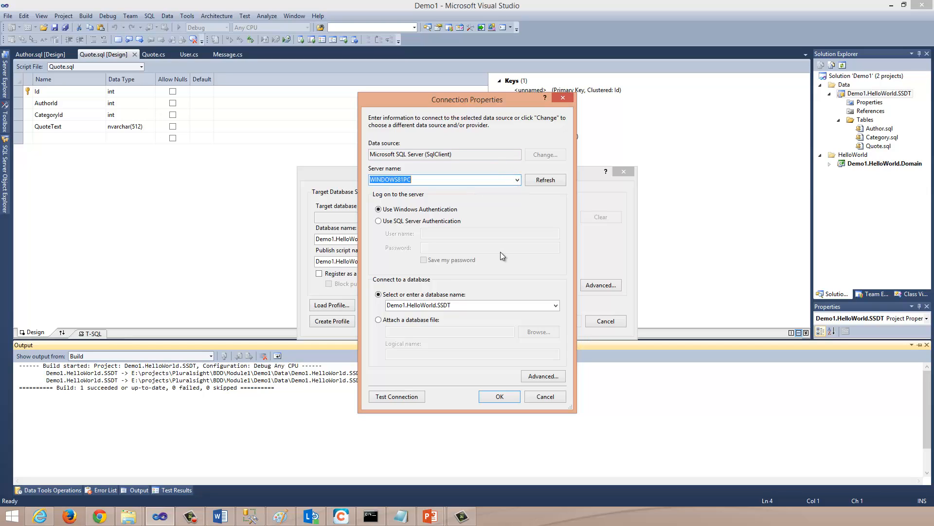
Step: Set the target database name to HelloWorld, accept the connection and publish the database
left_click(471, 306)
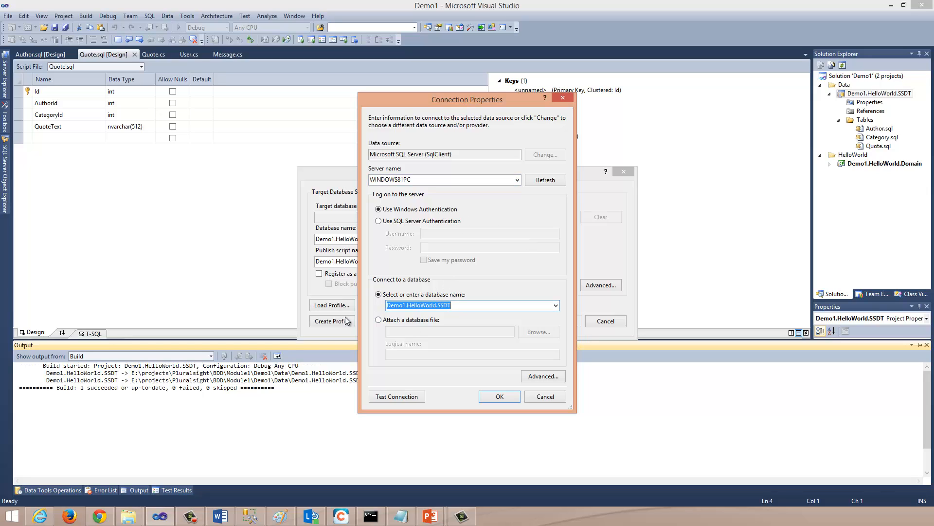
type("HelloWo")
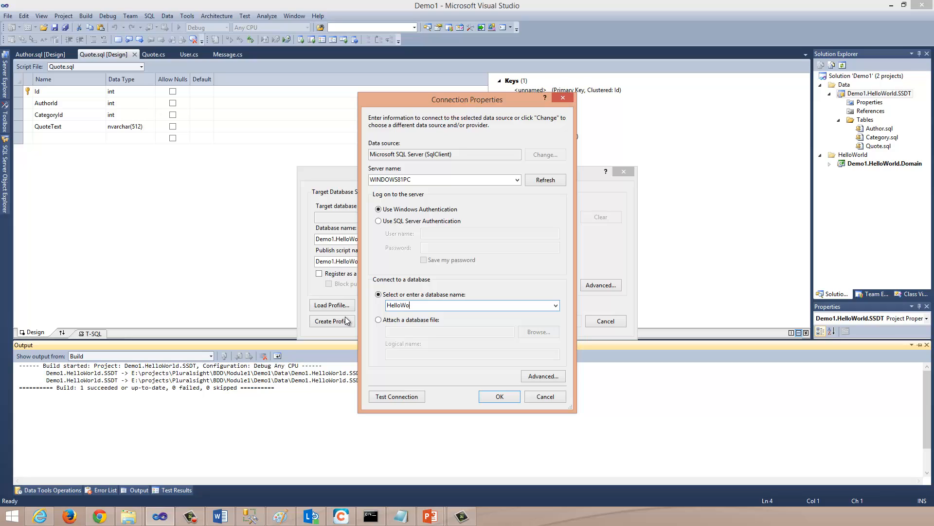
type("rld")
left_click(493, 396)
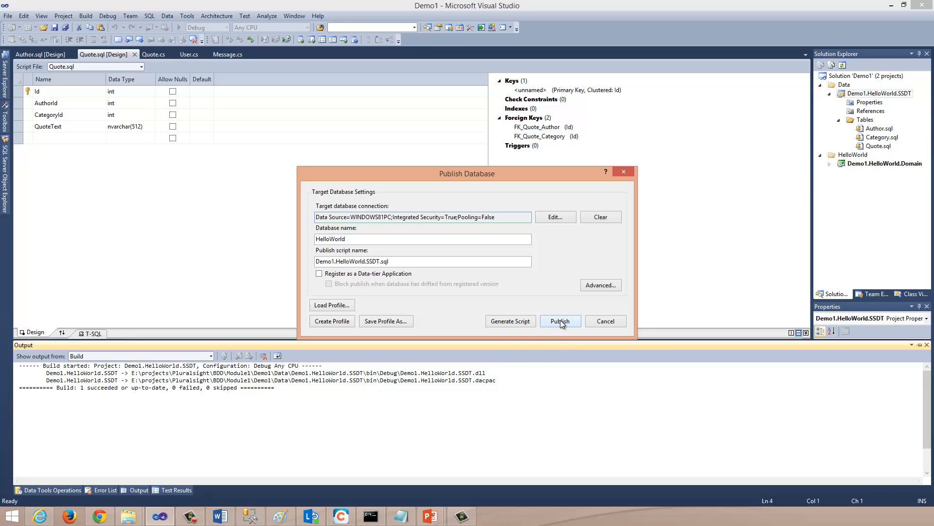
left_click(561, 321)
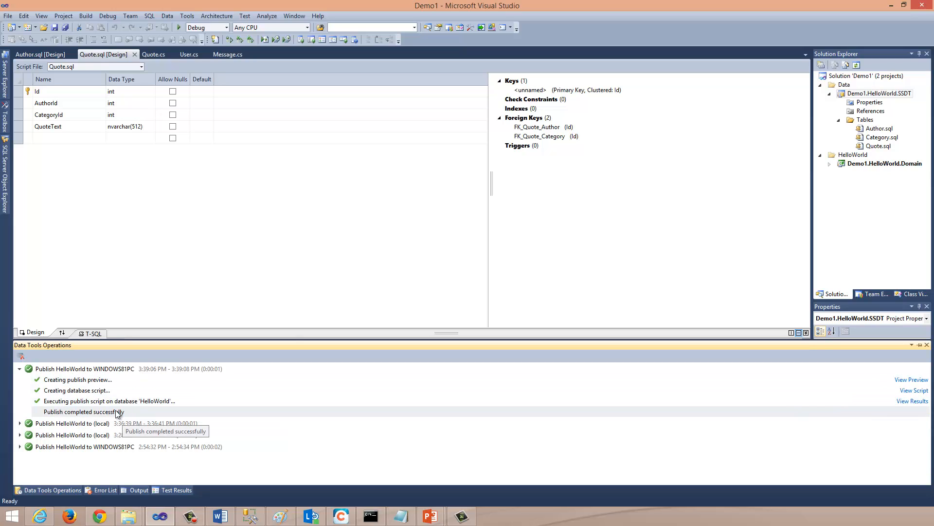
Step: Switch to SQL Server Management Studio, refresh the databases and inspect the tables of the HelloWorld database
left_click(247, 517)
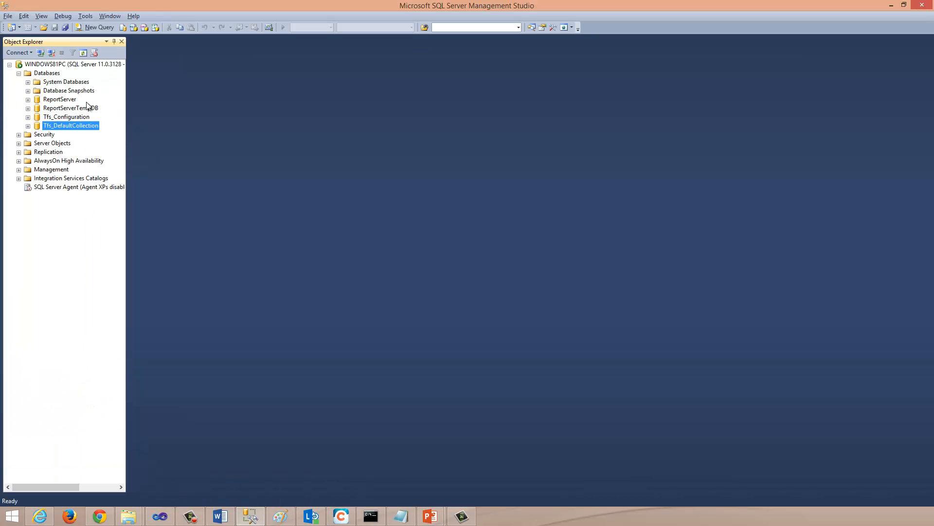
right_click(40, 74)
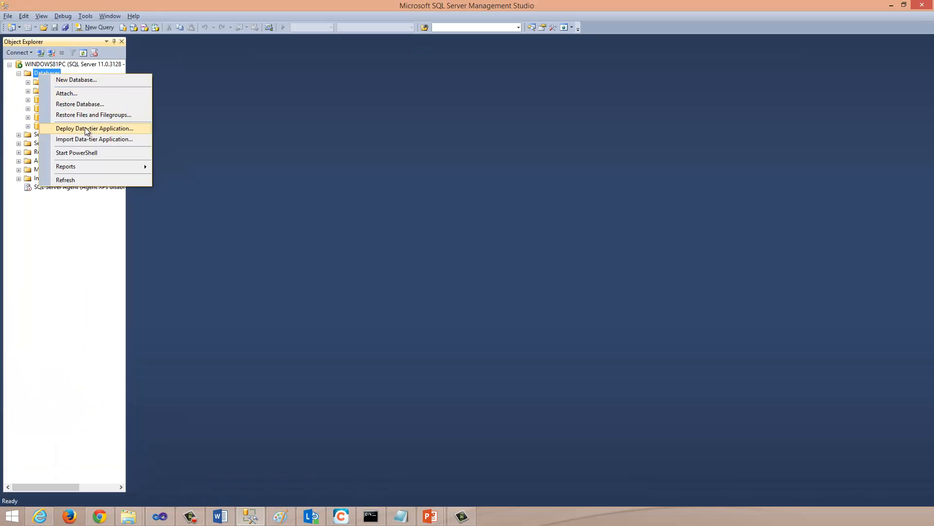
left_click(66, 179)
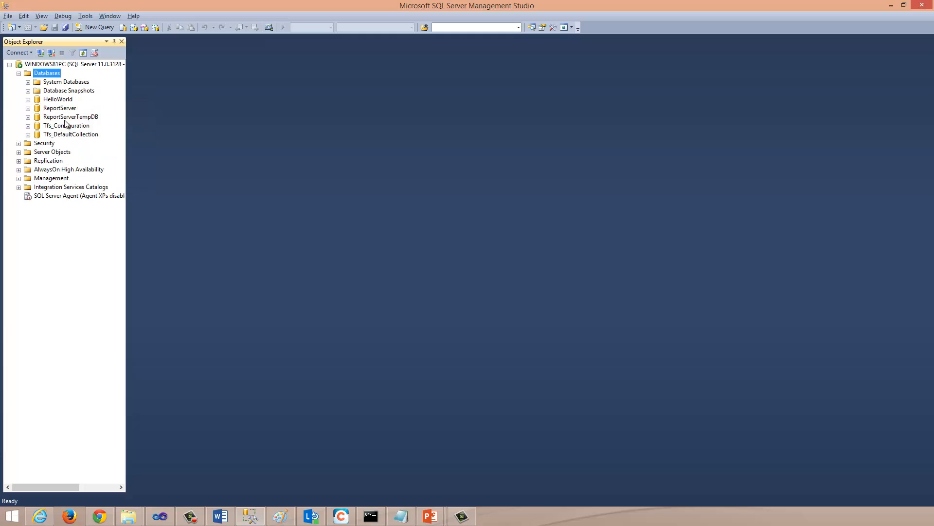
left_click(28, 99)
left_click(37, 116)
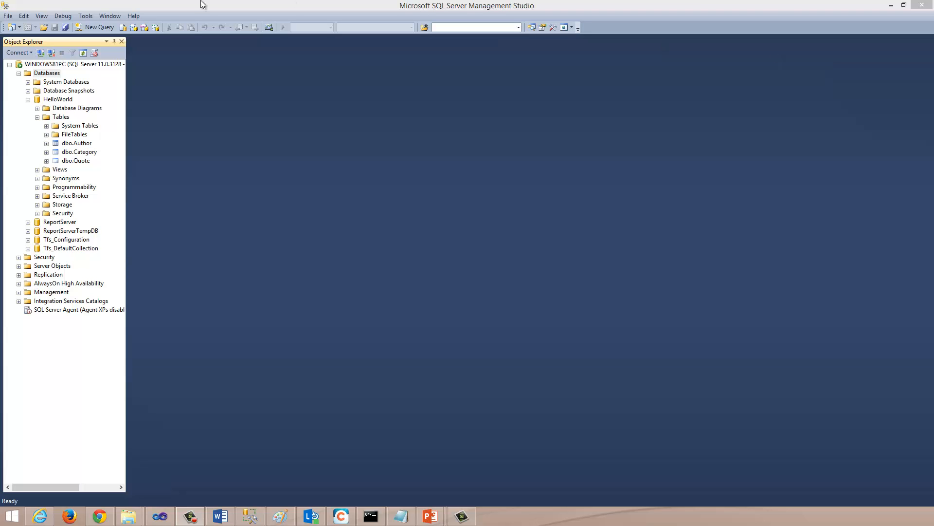
Step: Delete the HelloWorld database from the server
right_click(44, 99)
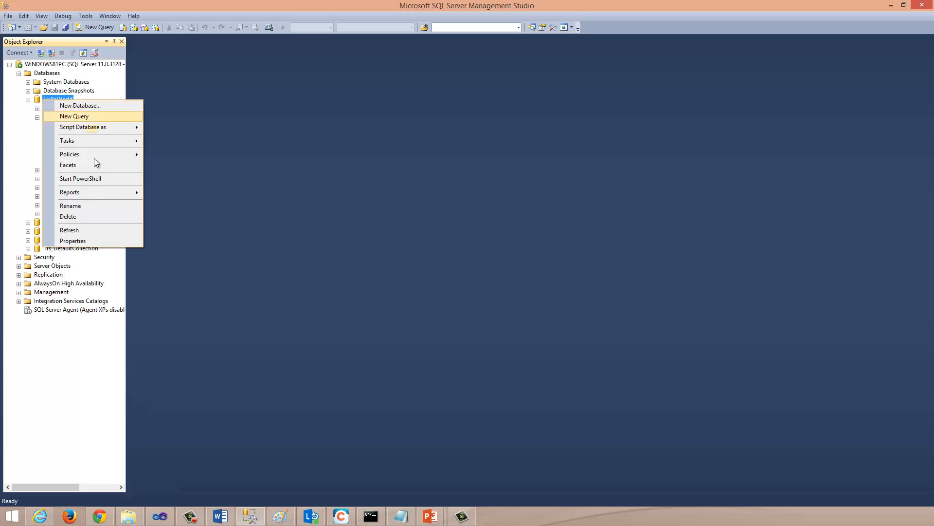
left_click(97, 216)
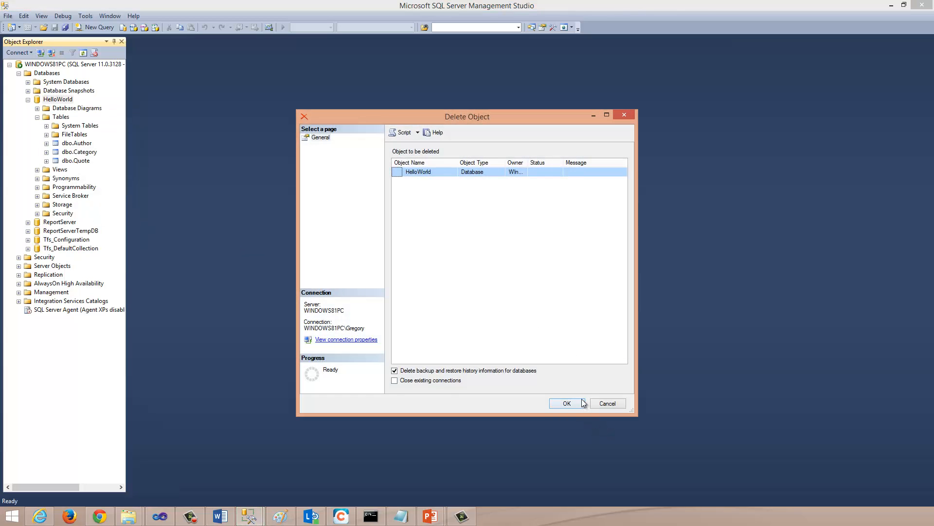
left_click(579, 402)
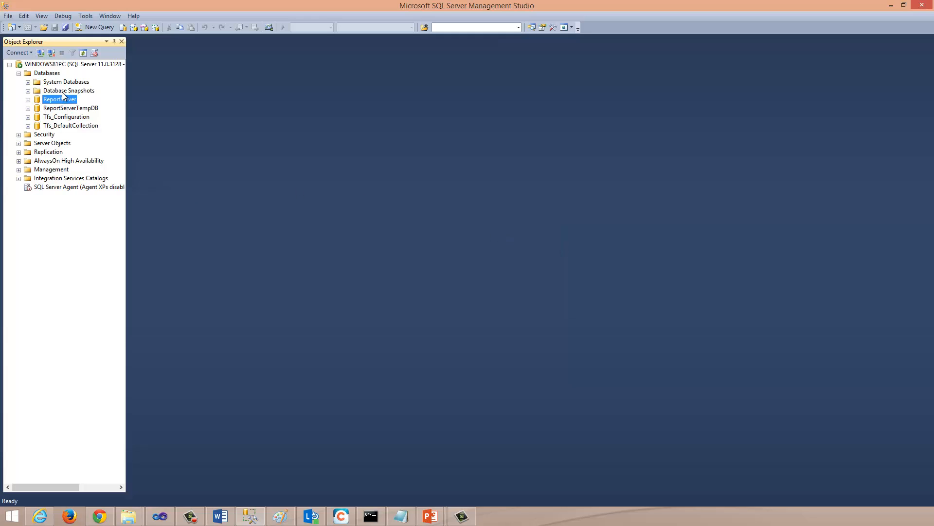
Step: Start the Deploy Data-tier Application wizard for the server's databases, review its introduction and return to package selection
right_click(41, 73)
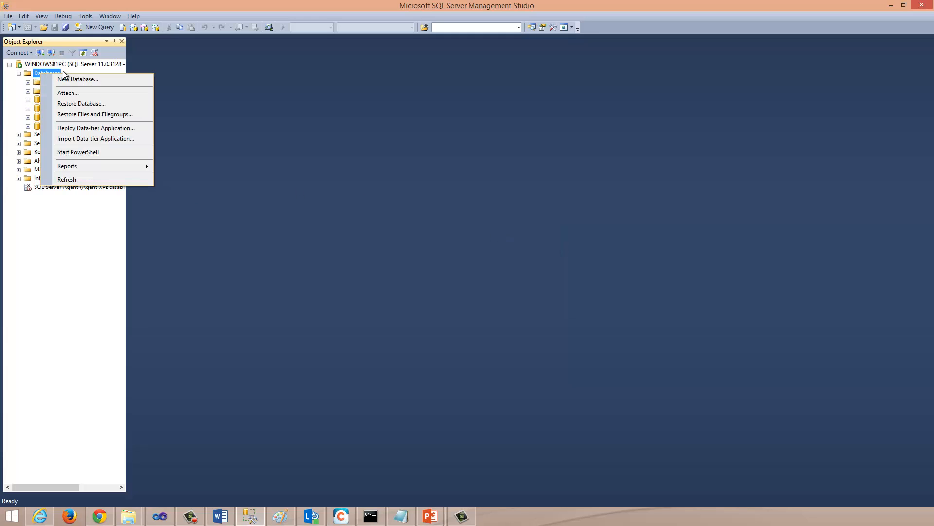
left_click(100, 131)
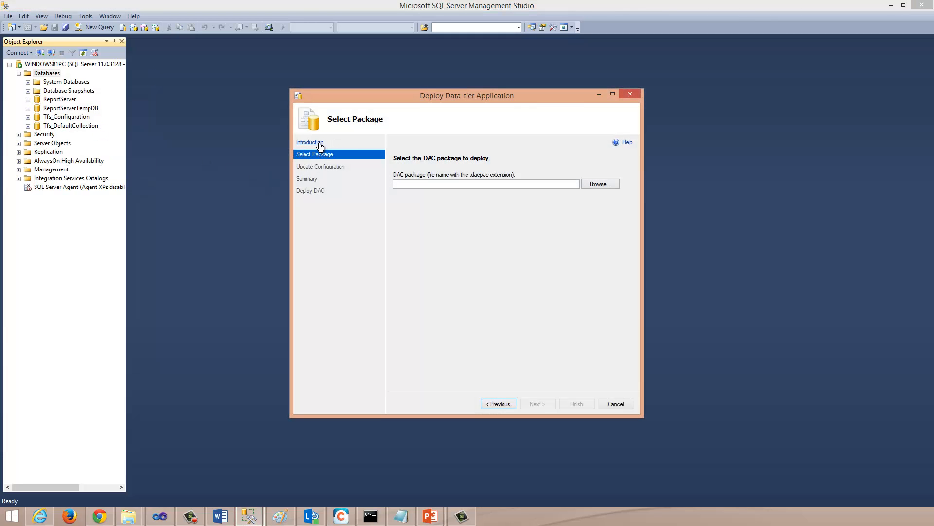
left_click(320, 144)
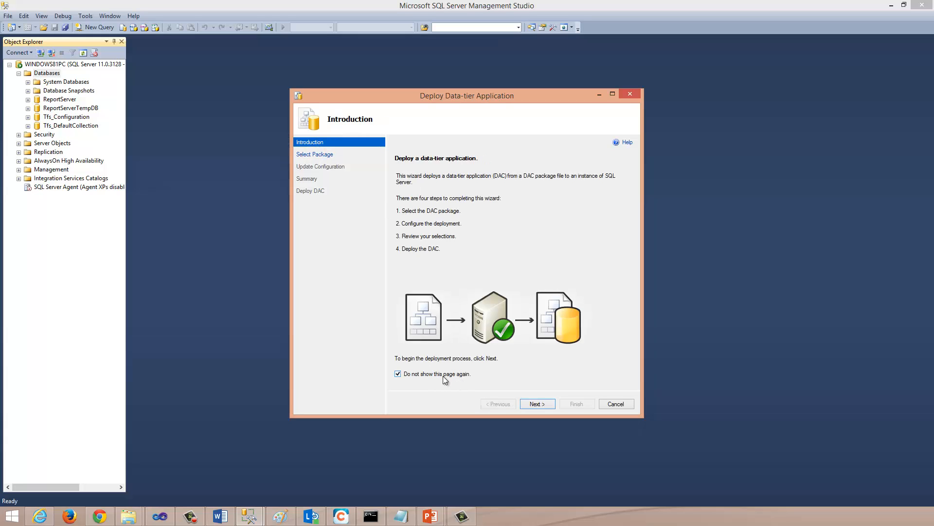
left_click(316, 154)
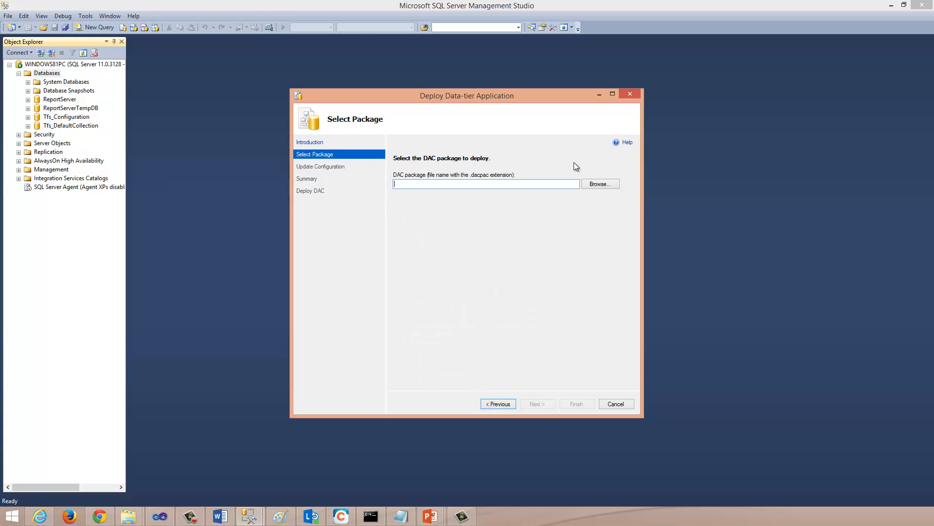
Step: Select the package Demo1.HelloWorld.SSDT.dacpac from E:\projects\Pluralsight\BDD\Module1\Demo1\Data\Demo1.HelloWorld.SSDT\bin\Debug and continue to the deployment configuration
left_click(597, 183)
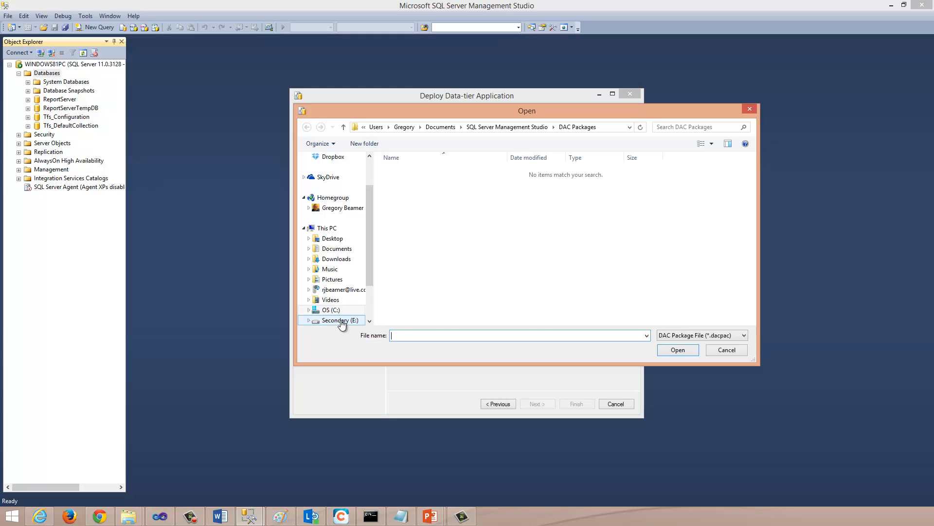
left_click(340, 320)
double_click(411, 315)
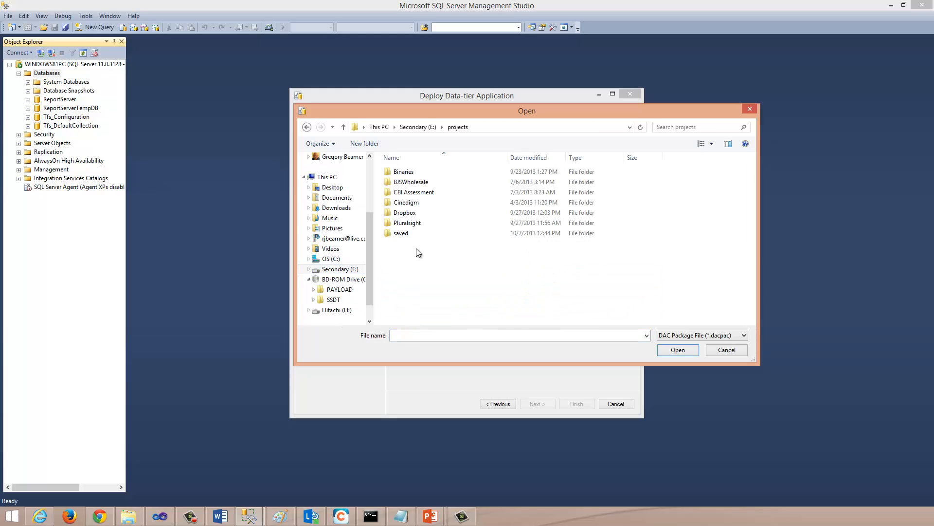
double_click(411, 222)
double_click(390, 172)
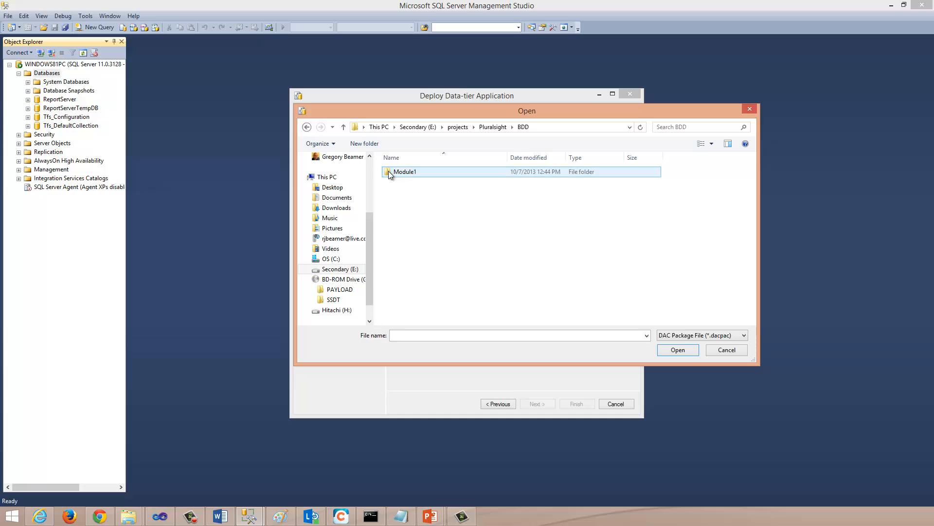
double_click(408, 172)
double_click(407, 174)
double_click(404, 173)
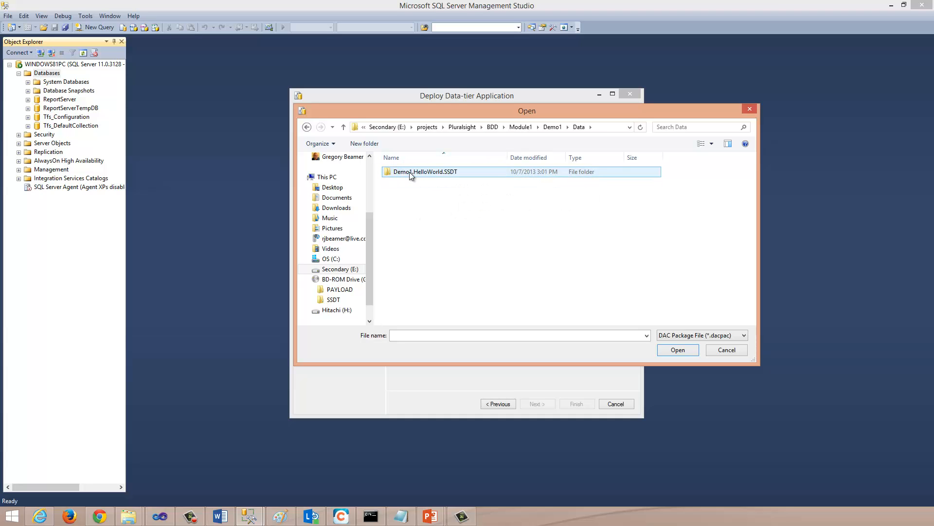
double_click(410, 173)
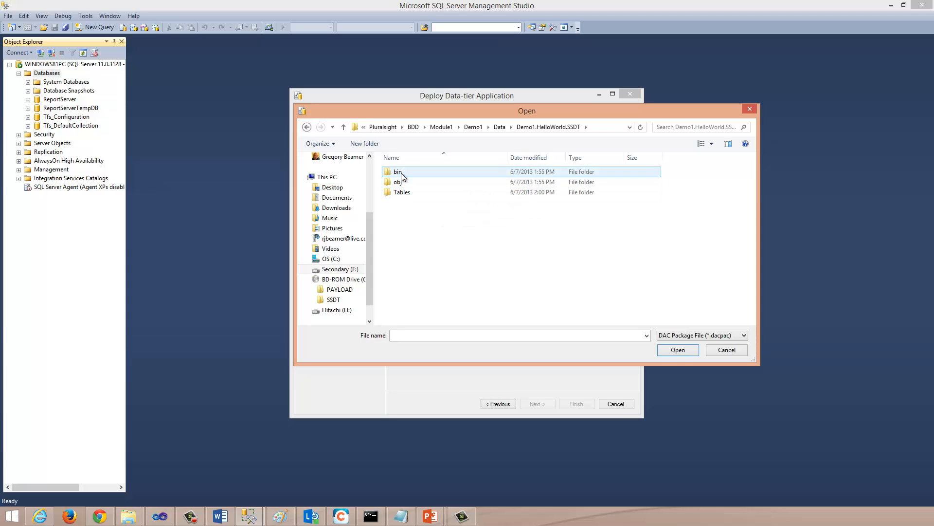
double_click(401, 171)
double_click(401, 171)
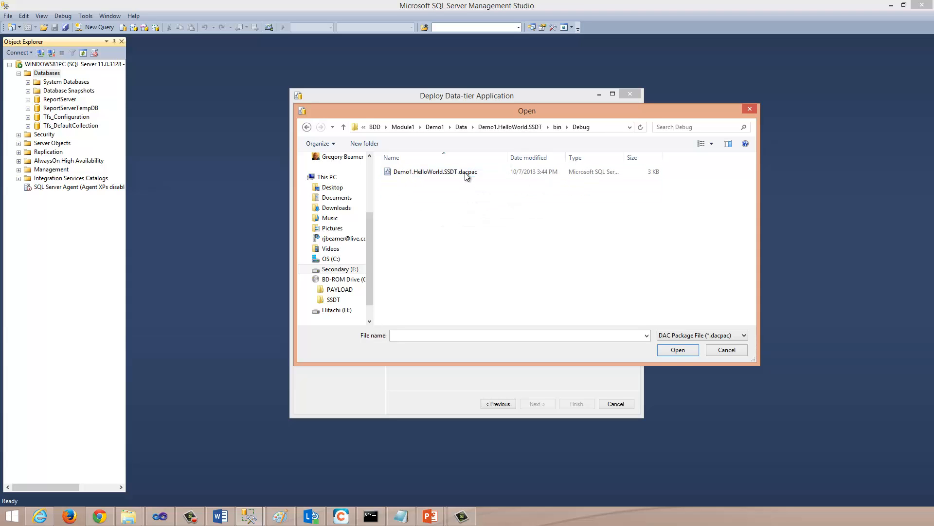
double_click(436, 173)
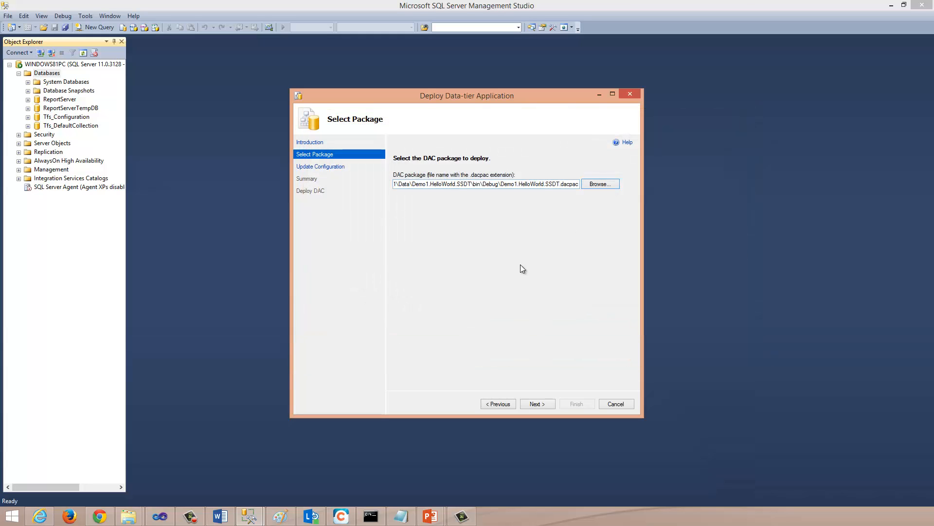
left_click(537, 404)
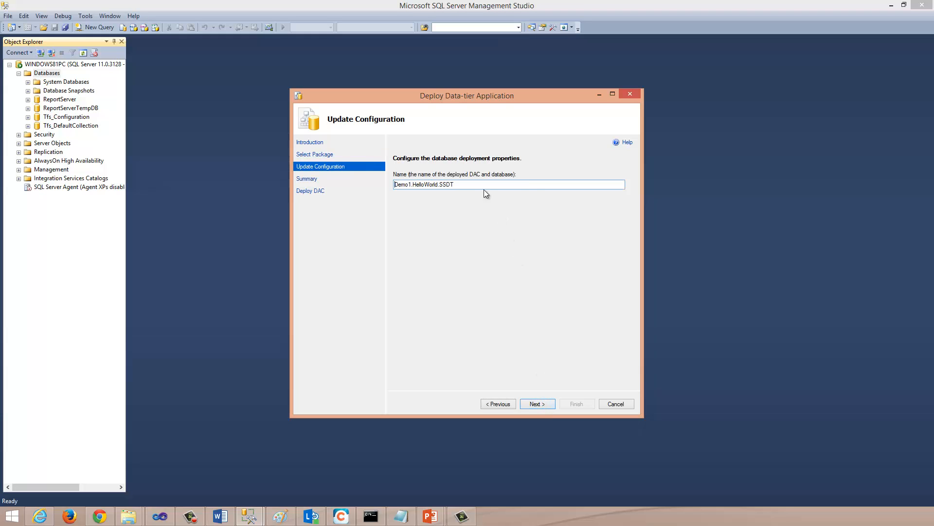
Step: Name the deployed DAC and database HelloWorld and proceed to the deployment summary
left_click_drag(461, 186, 244, 265)
type("HelloWorld")
left_click(537, 404)
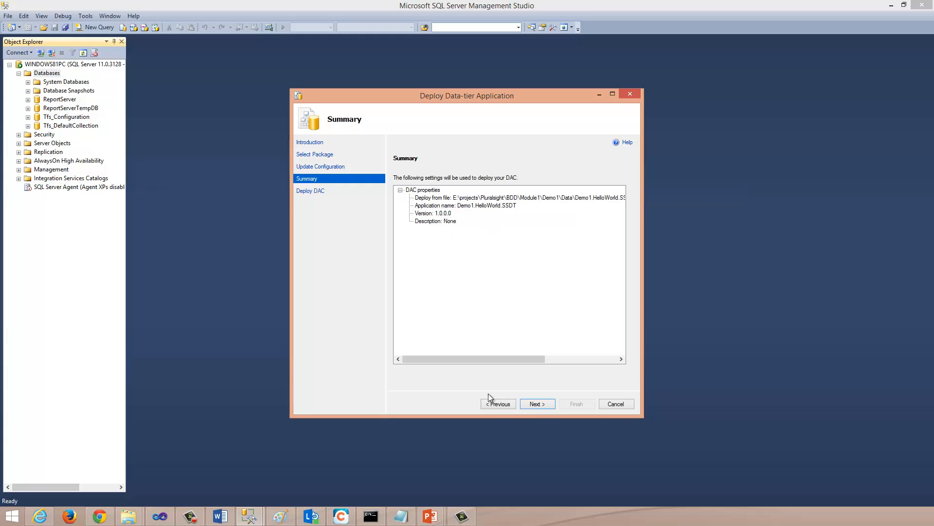
Step: Deploy the DAC with the summarized settings, finish the wizard, and refresh the server's databases to inspect the HelloWorld tables
left_click(536, 404)
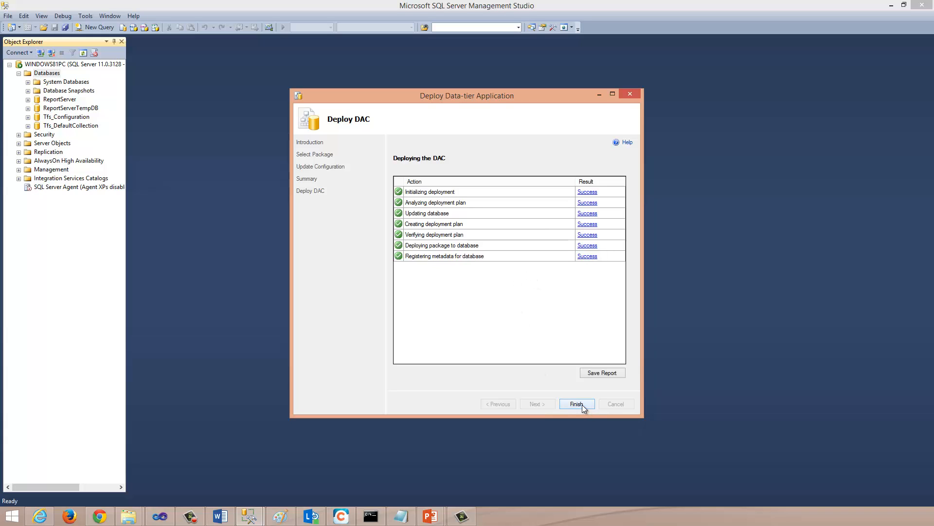
left_click(584, 407)
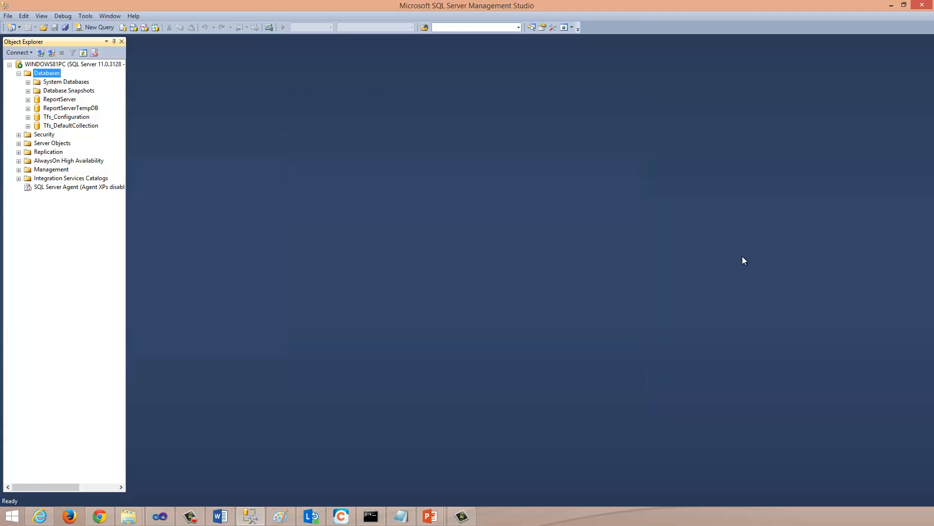
right_click(42, 73)
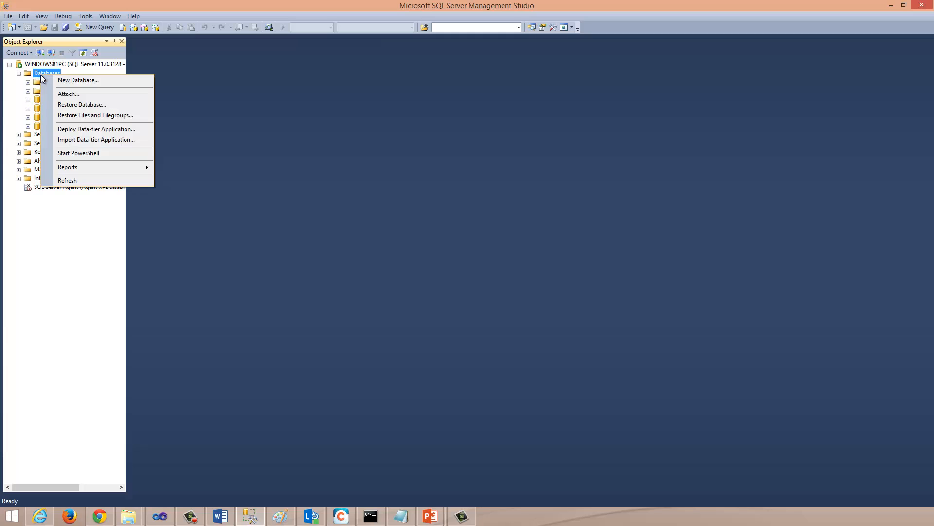
left_click(74, 181)
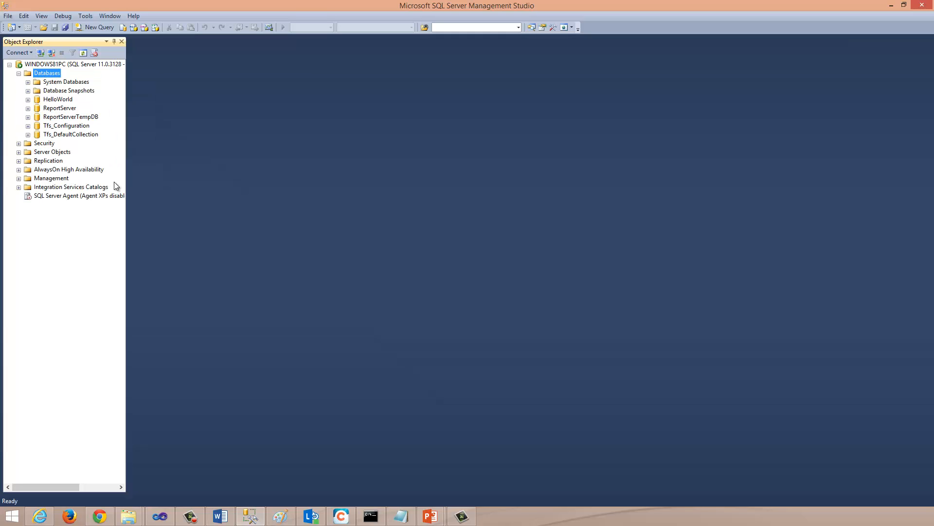
left_click(28, 99)
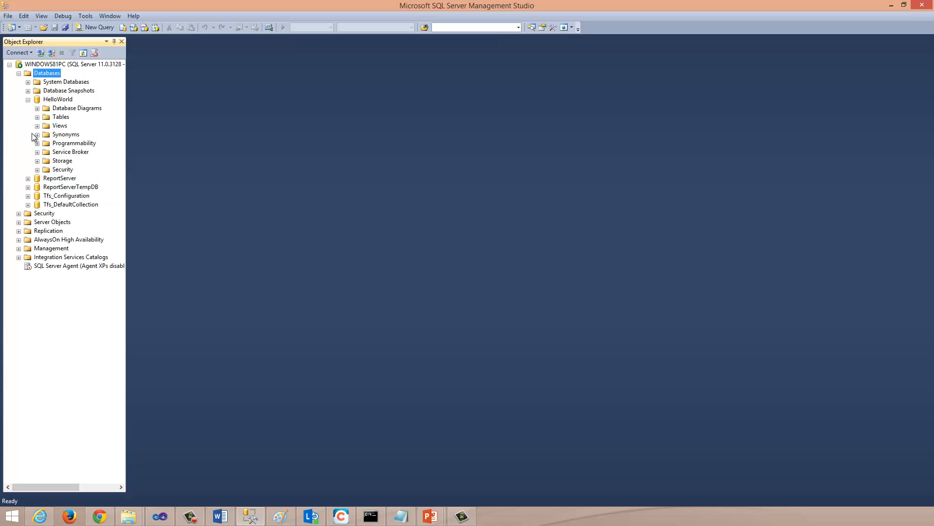
left_click(37, 117)
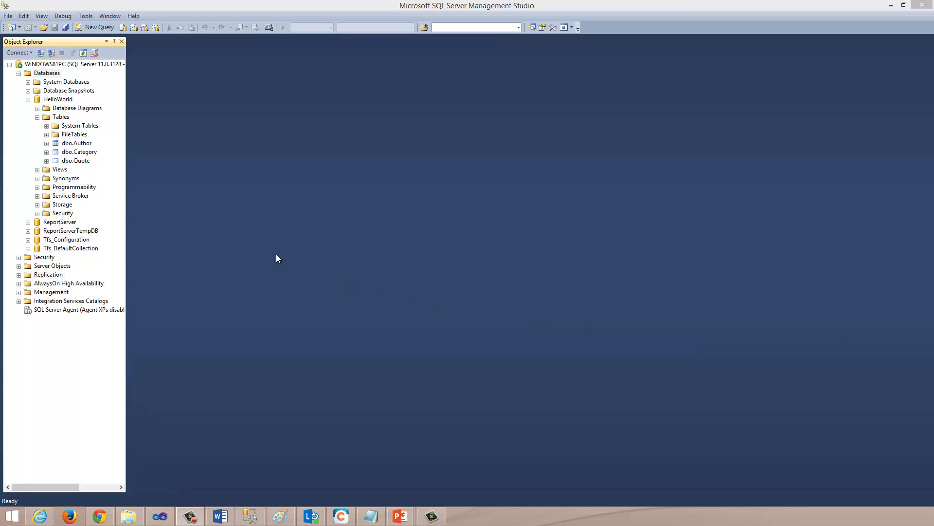
Step: Delete the deployed HelloWorld database from the server
right_click(57, 100)
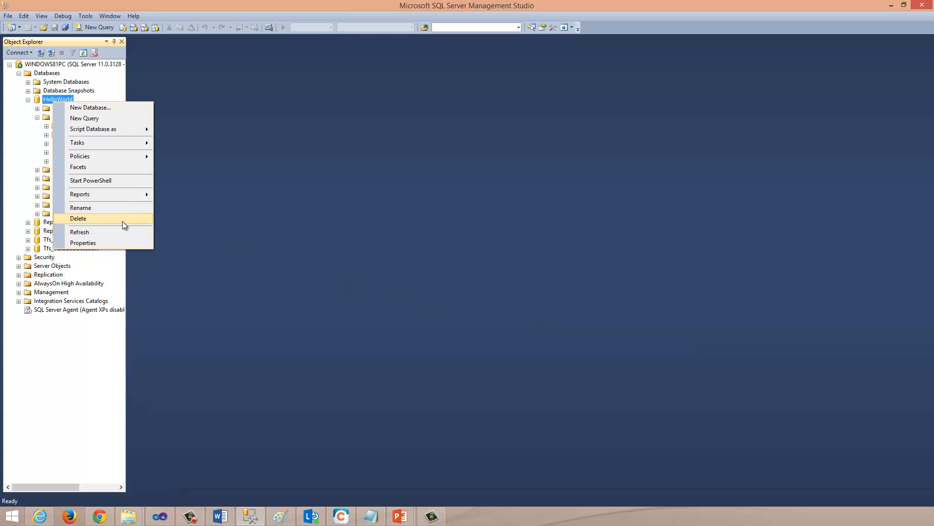
left_click(122, 221)
left_click(560, 402)
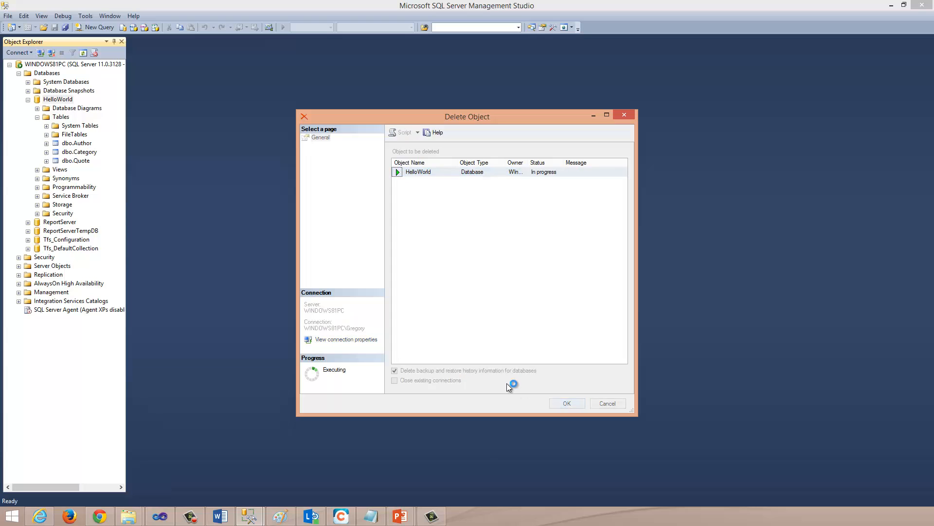
Step: Switch to File Explorer and review the sqlpackage path, publish action, source file, target parameters and pause command in InstallHelloWorld.bat, then close it
left_click(128, 516)
left_click(111, 474)
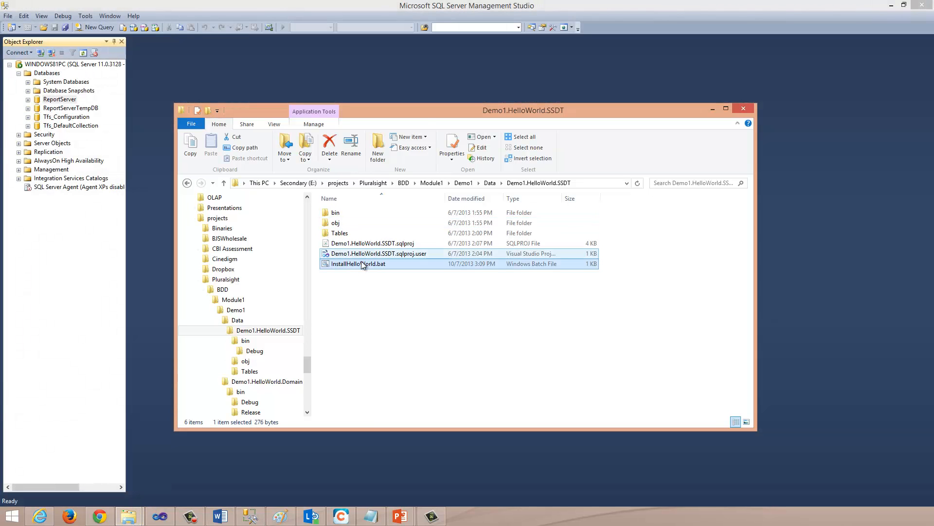
right_click(360, 262)
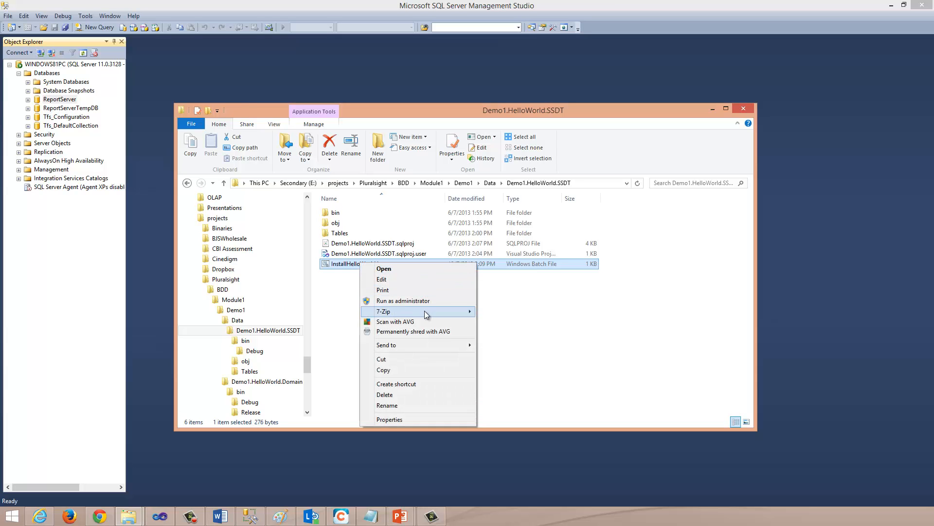
left_click(413, 278)
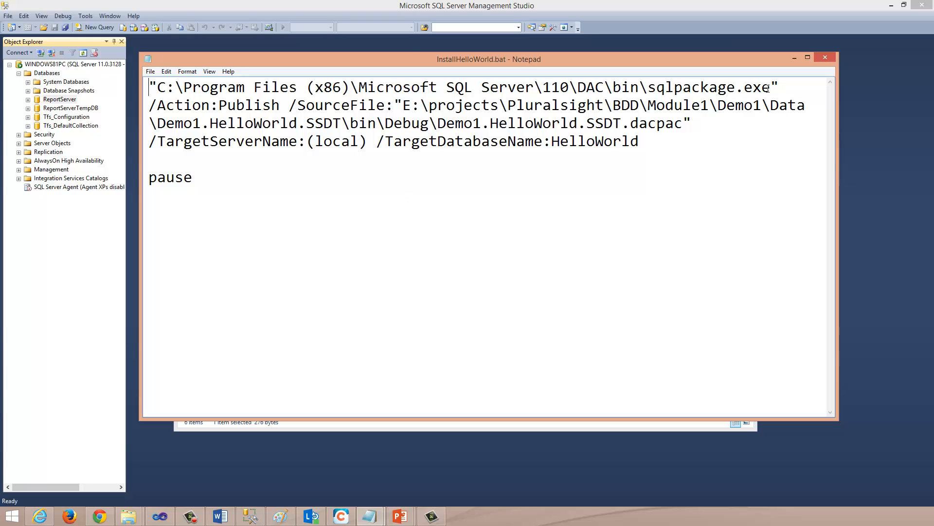
left_click_drag(771, 89, 157, 89)
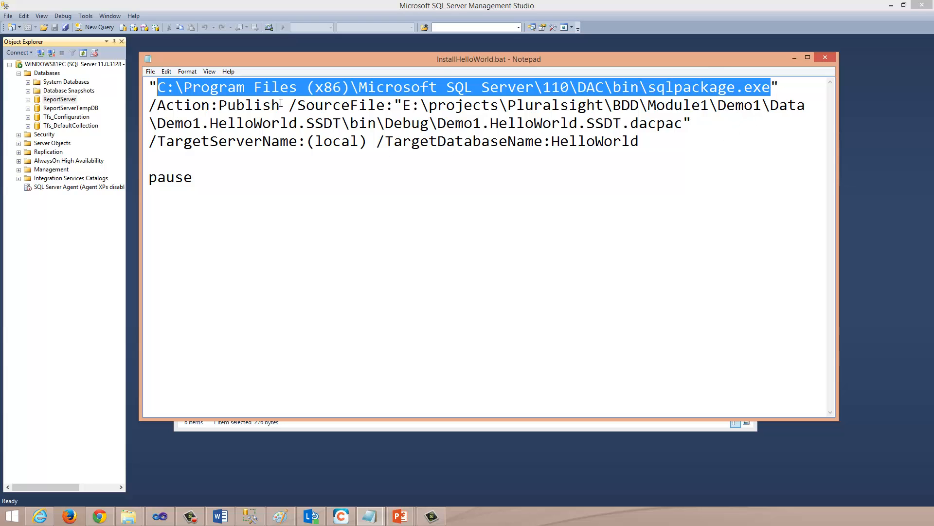
left_click_drag(281, 102, 148, 110)
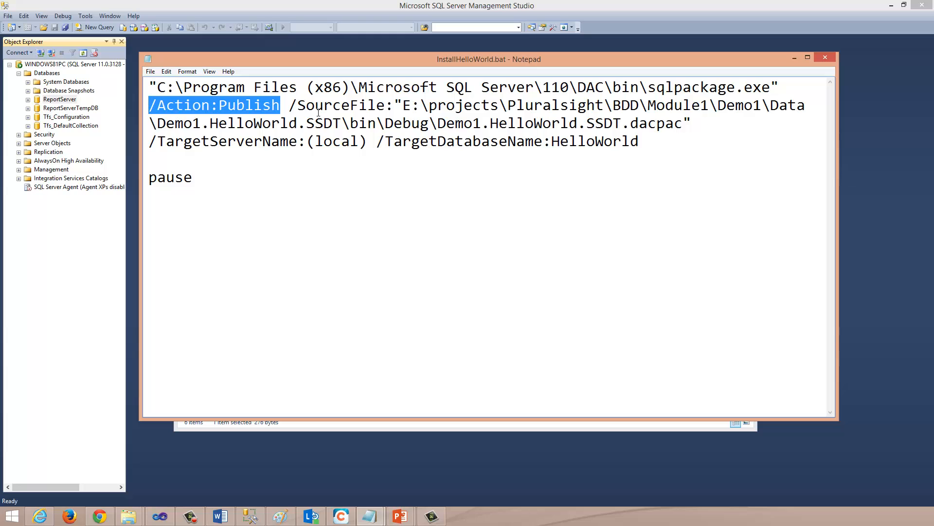
left_click_drag(403, 106, 680, 127)
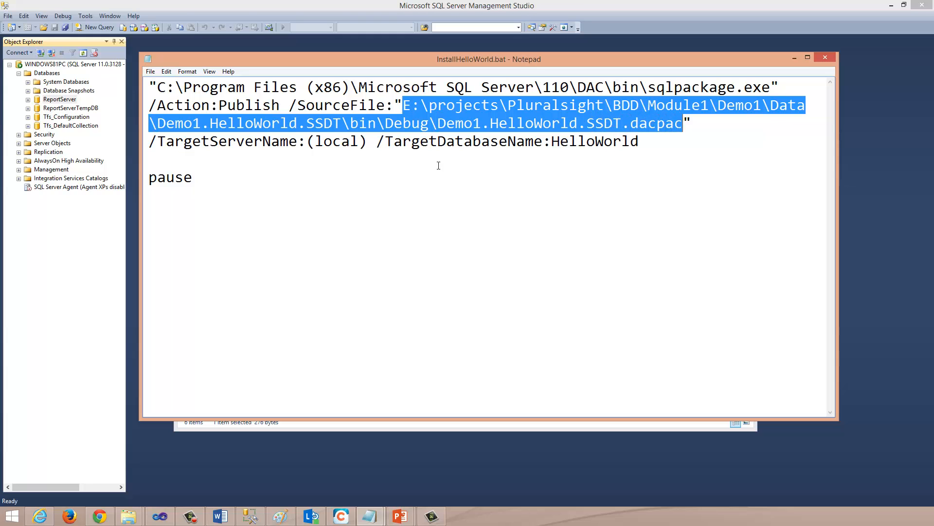
left_click_drag(370, 141, 145, 145)
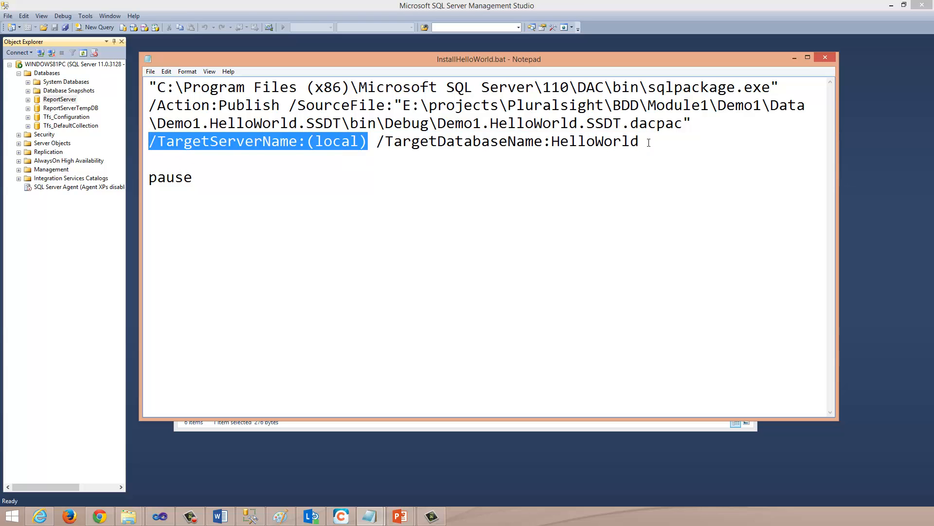
left_click_drag(642, 141, 377, 148)
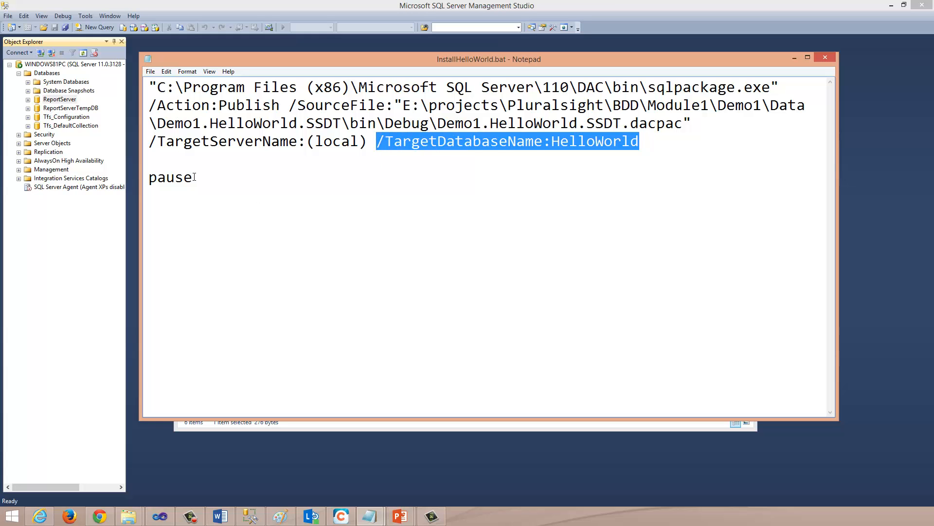
left_click_drag(194, 177, 149, 178)
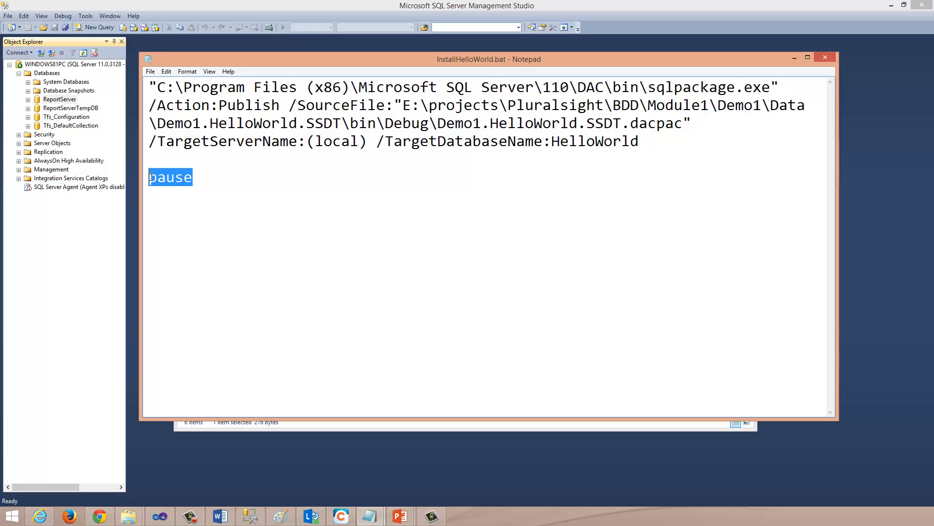
left_click(820, 58)
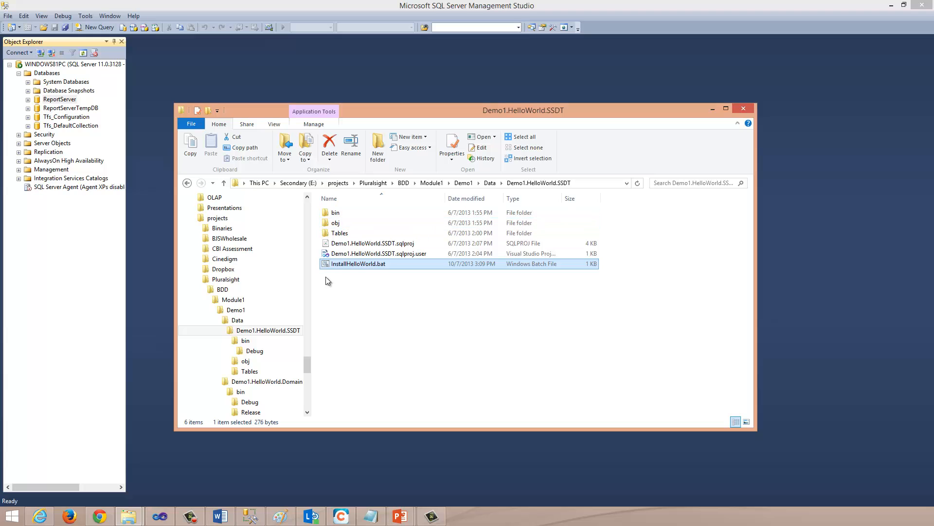
Step: Run InstallHelloWorld.bat to publish the dacpac to the local server, and dismiss the console once it finishes
double_click(365, 264)
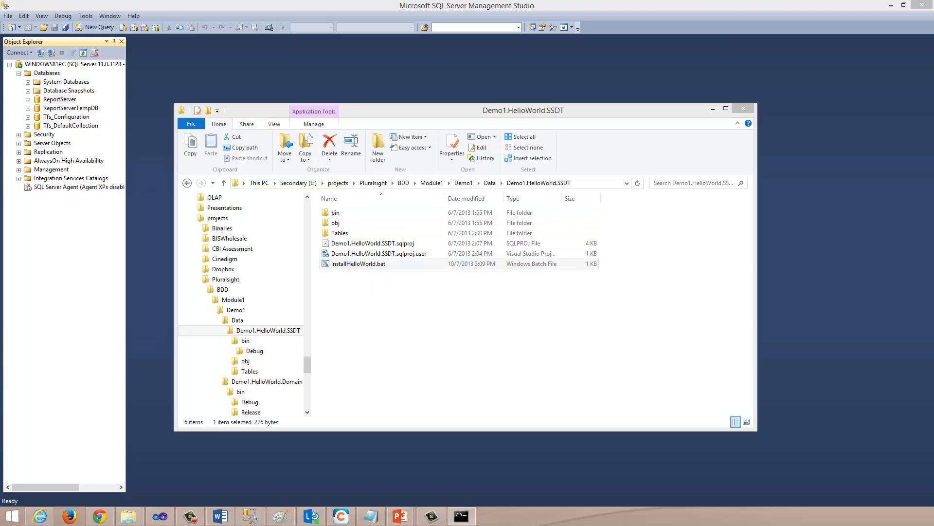
left_click_drag(736, 71, 569, 115)
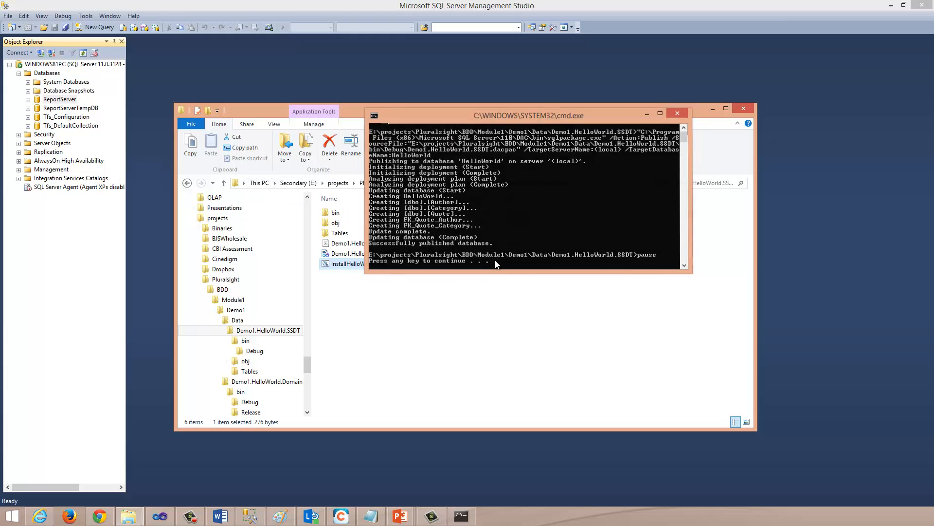
key("Return")
Step: Return to Management Studio, refresh the server's databases and examine the tables of the HelloWorld database, including dbo.Author and dbo.Quote
left_click(52, 74)
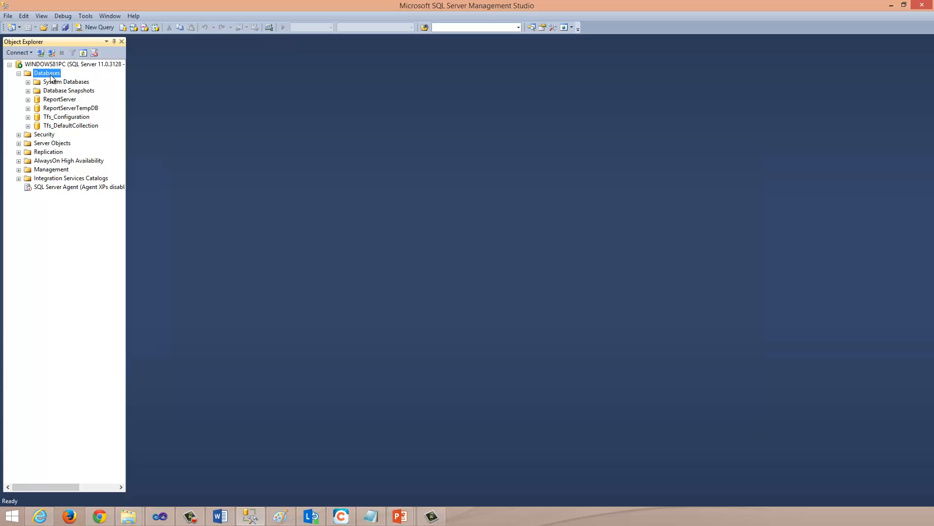
right_click(46, 75)
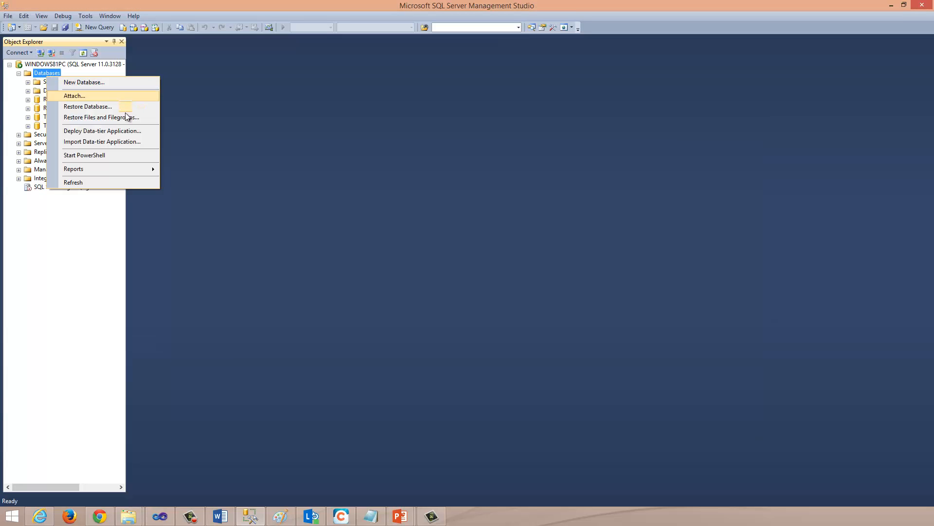
left_click(118, 181)
left_click(29, 100)
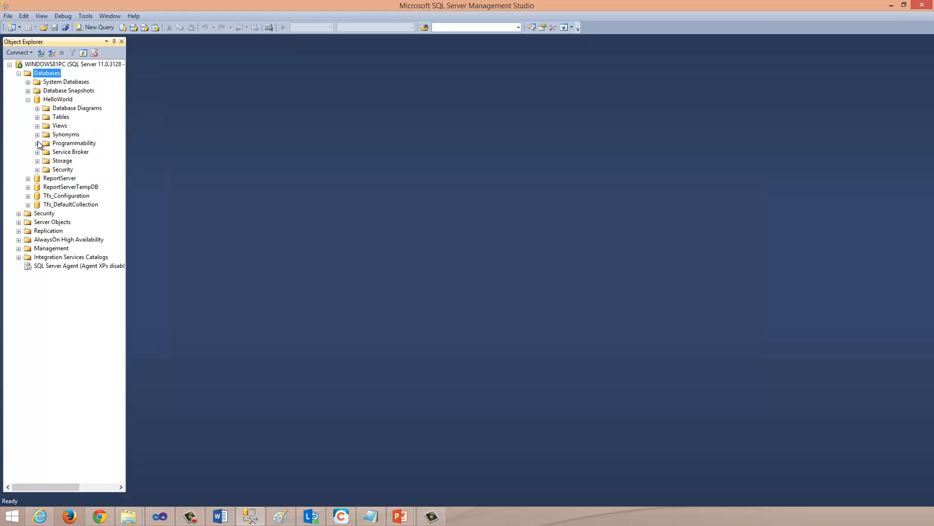
left_click(37, 117)
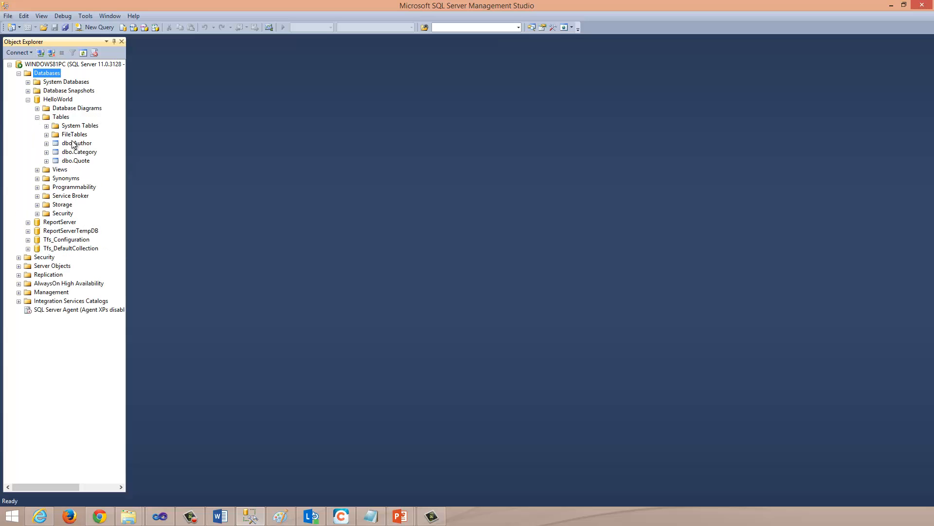
left_click(76, 144)
left_click(76, 160)
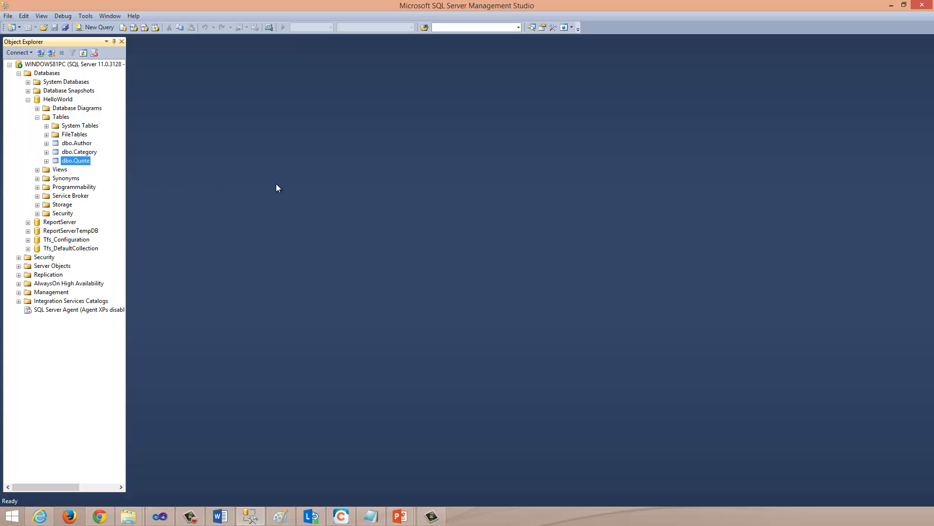